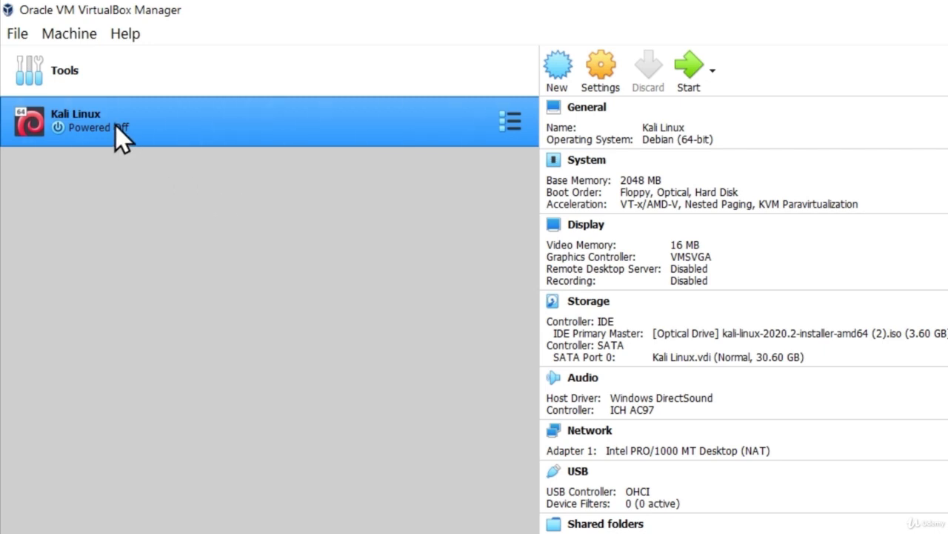
# Step: Launch the Kali Linux virtual machine from the VirtualBox Manager
pyautogui.click(688, 63)
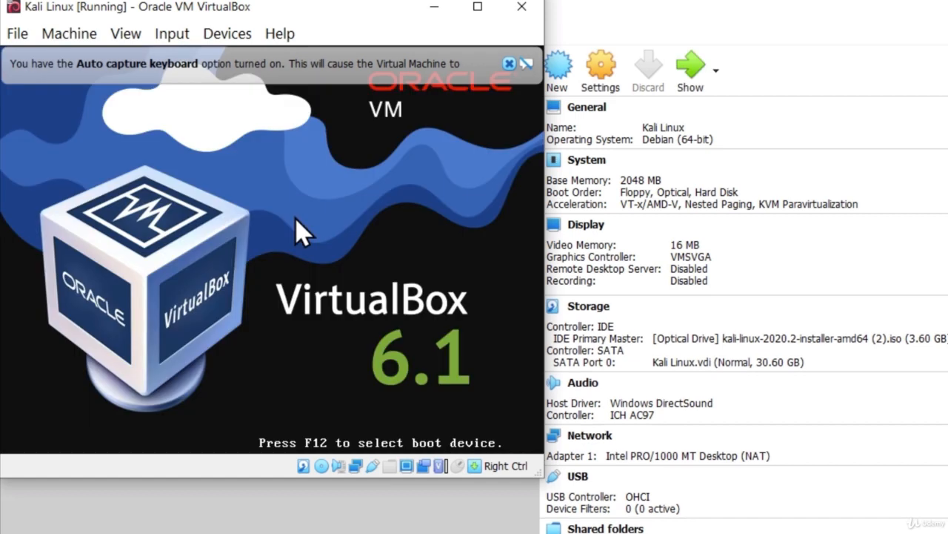
# Step: Dismiss the auto-capture notice, maximize the VM window, and boot into Graphical install
pyautogui.click(509, 64)
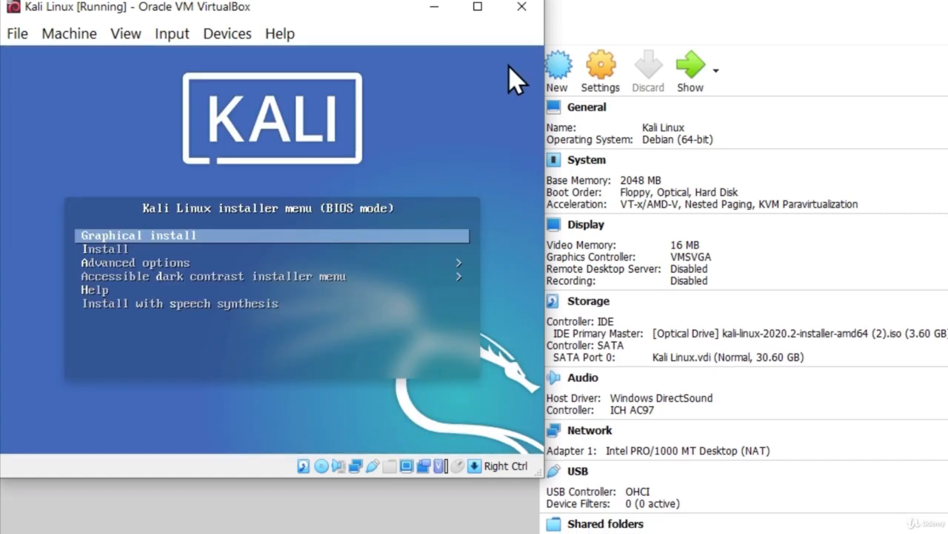
pyautogui.click(477, 8)
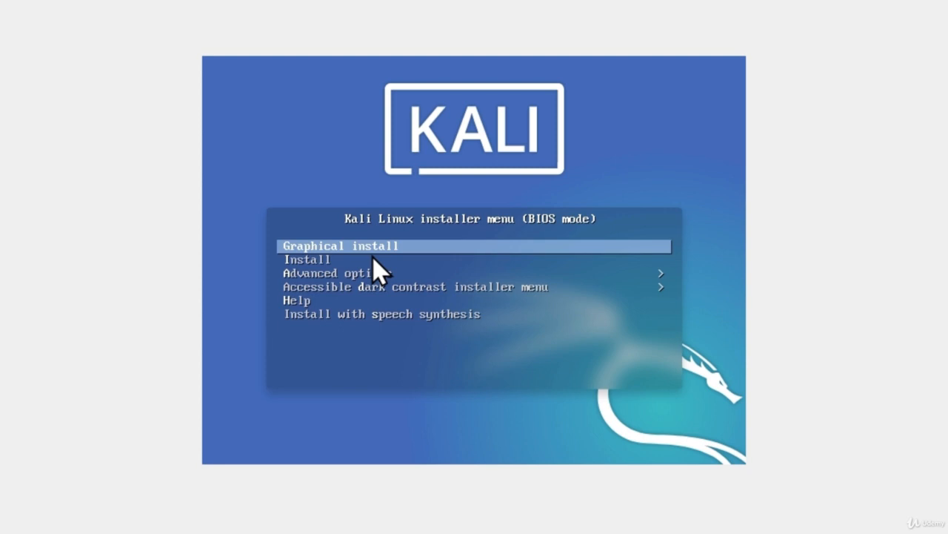
pyautogui.press('Return')
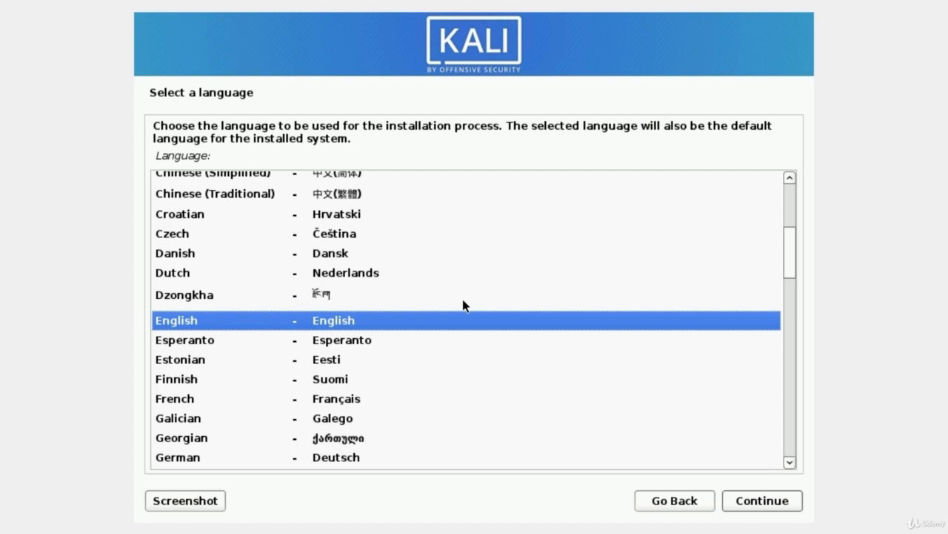
# Step: Choose English as the installer language and keep United States as the location
pyautogui.click(182, 341)
pyautogui.click(184, 323)
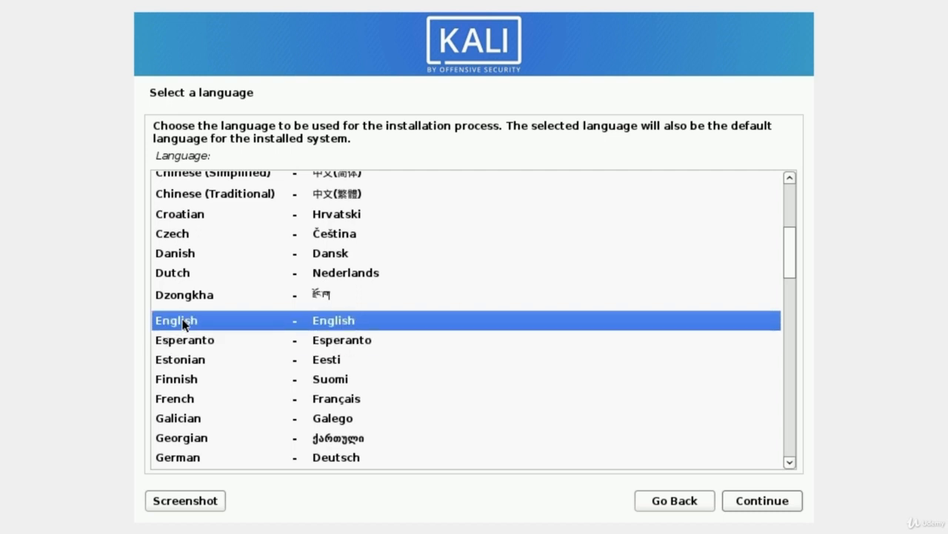
pyautogui.click(752, 502)
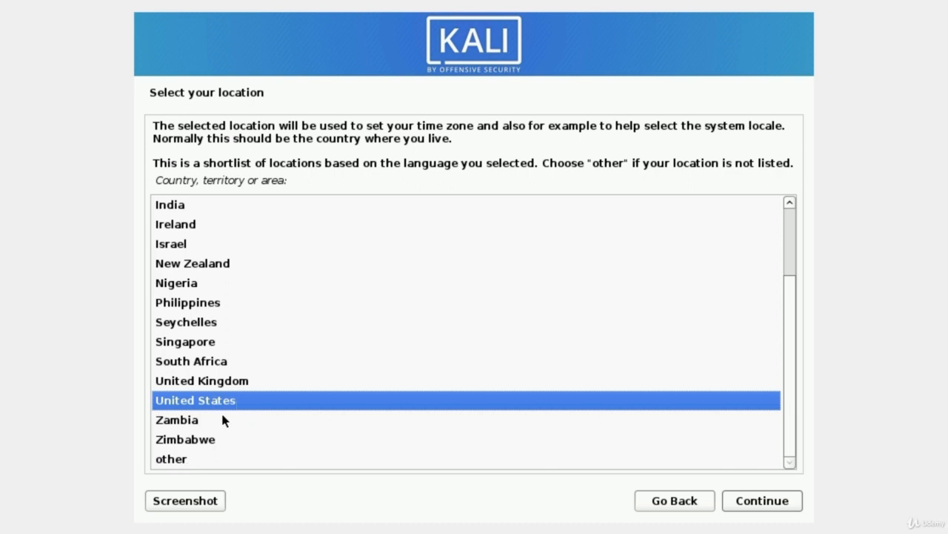
pyautogui.click(772, 503)
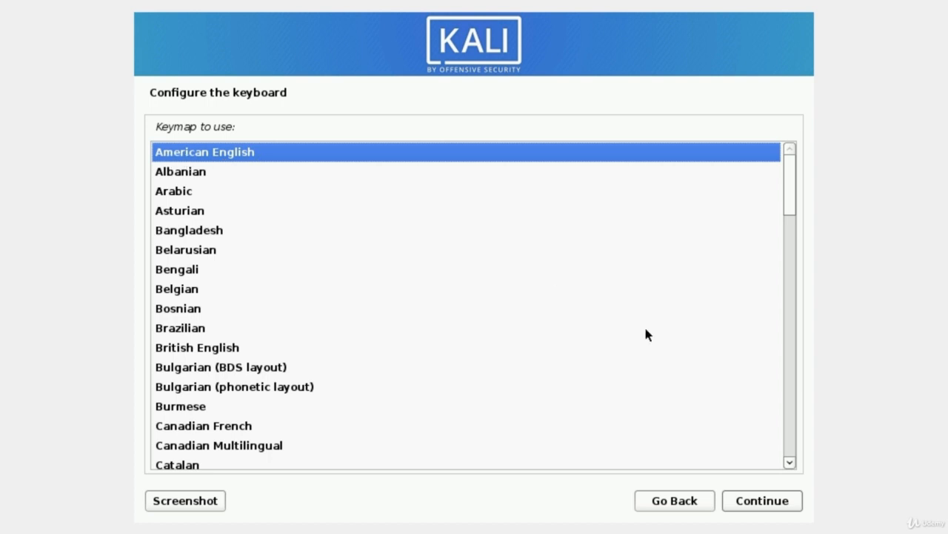
# Step: Accept the American English keymap and continue to the hostname prompt
pyautogui.click(759, 510)
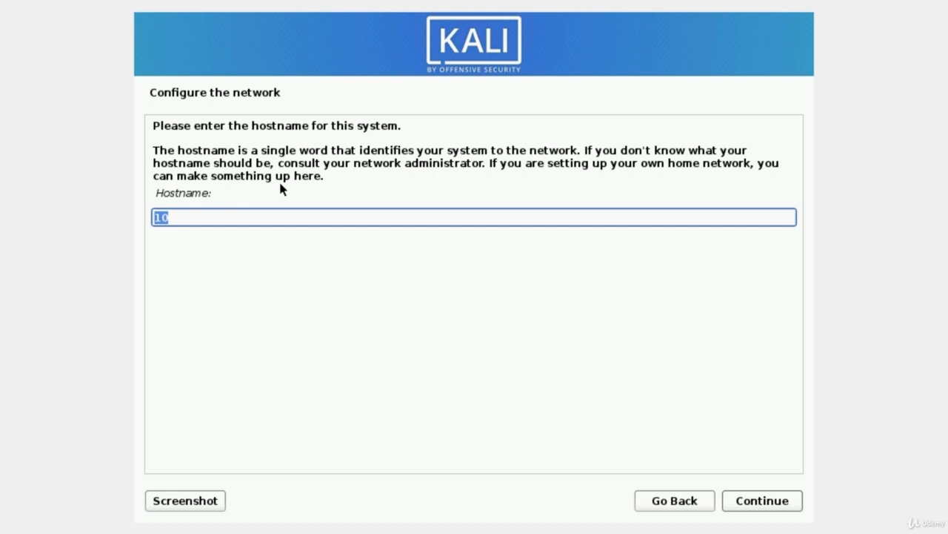
# Step: Set the hostname to 'Kali' and clear the default domain name, leaving it empty
pyautogui.write('Kali')
pyautogui.click(762, 507)
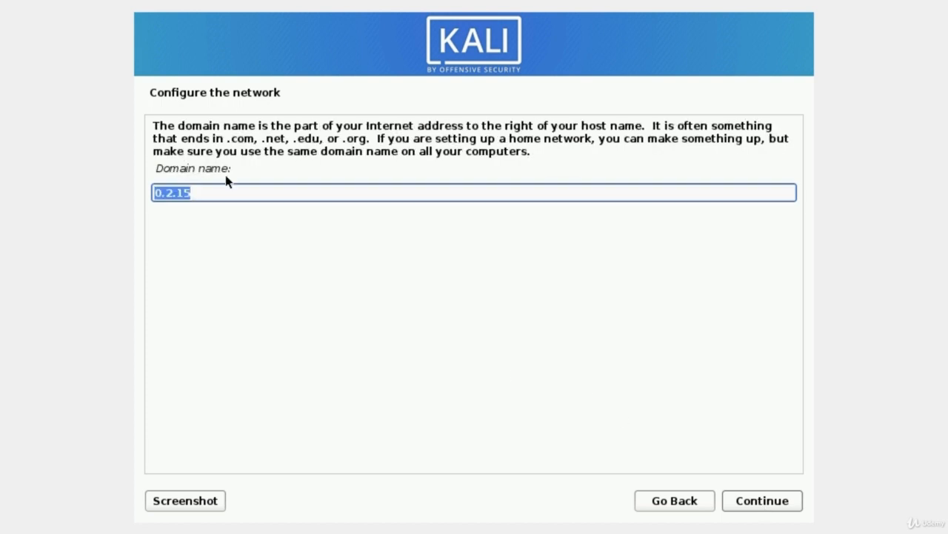
pyautogui.press('BackSpace')
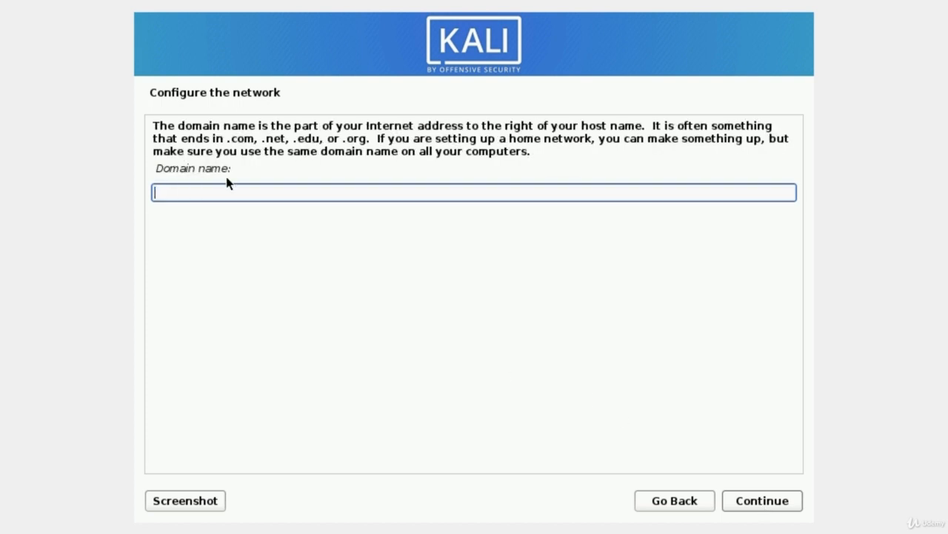
pyautogui.click(756, 507)
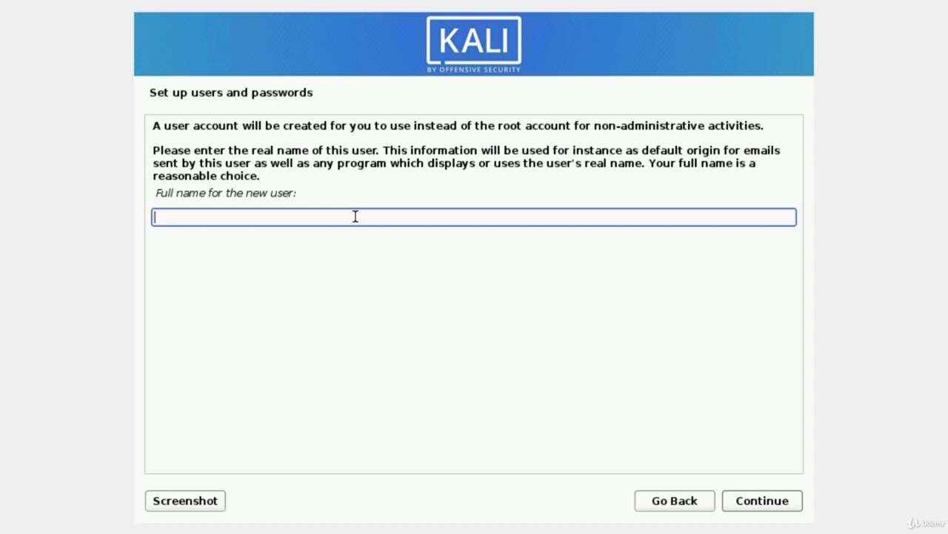
# Step: Enter the new user's full name and confirm it
pyautogui.write('MrHacker')
pyautogui.click(768, 510)
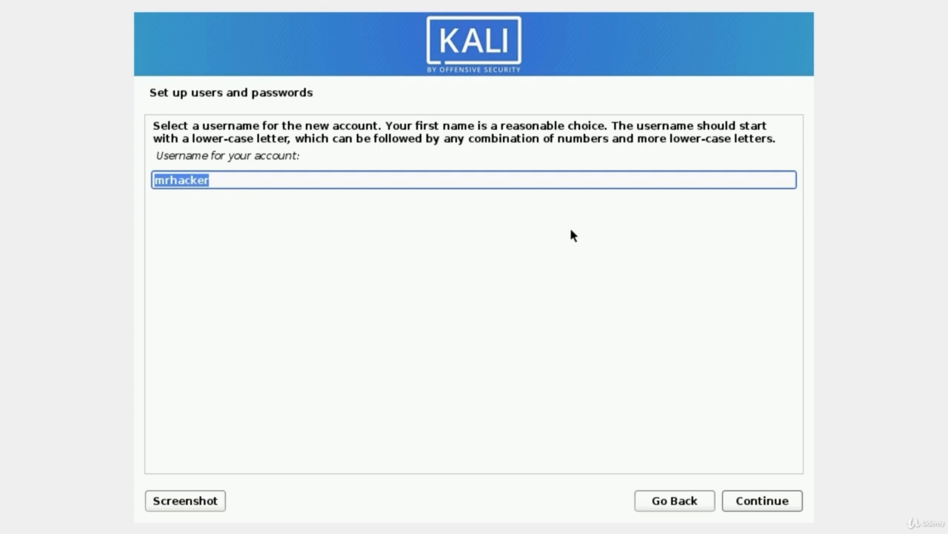
# Step: Accept the suggested username, then enter an 8-character account password and retype it to verify
pyautogui.click(759, 506)
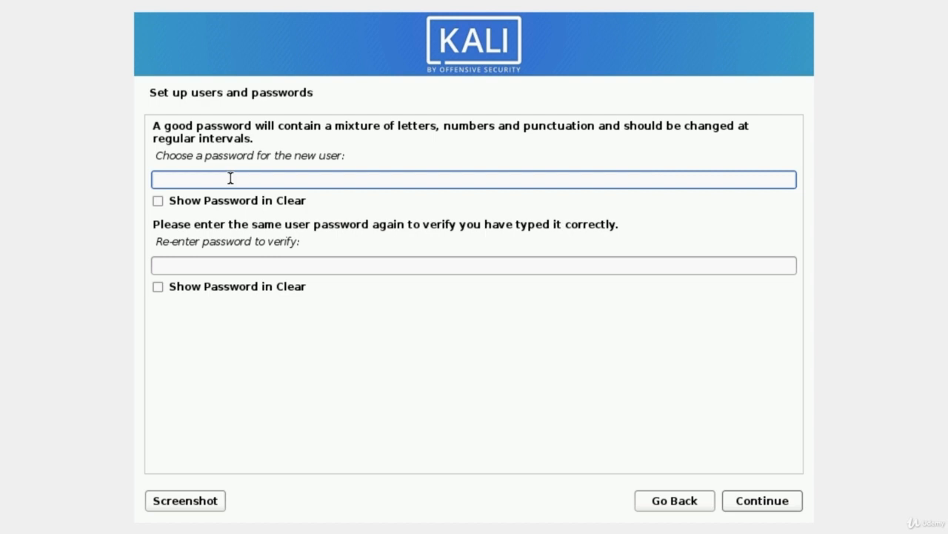
pyautogui.write('kali')
pyautogui.press('BackSpace')
pyautogui.press('BackSpace')
pyautogui.press('BackSpace')
pyautogui.press('BackSpace')
pyautogui.write('kali1234')
pyautogui.press('Tab')
pyautogui.press('Tab')
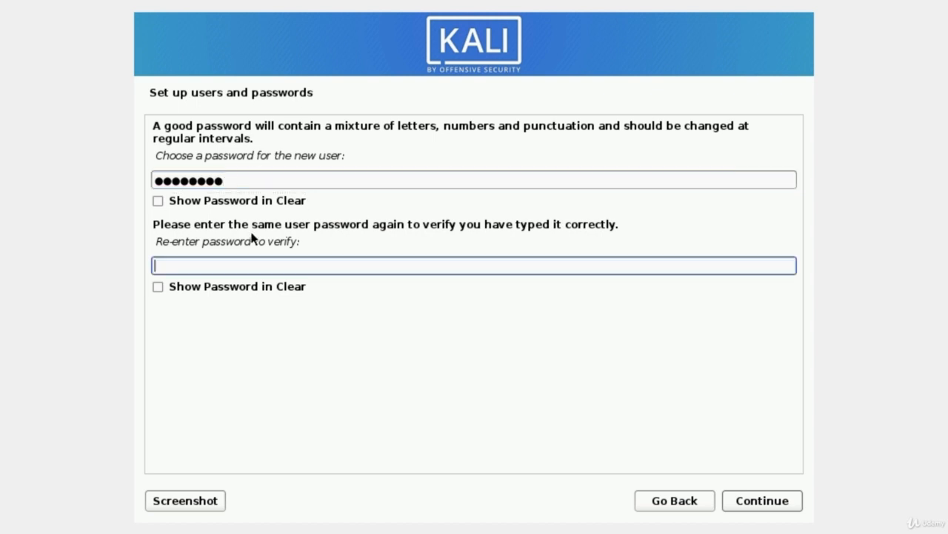
pyautogui.write('kali1234')
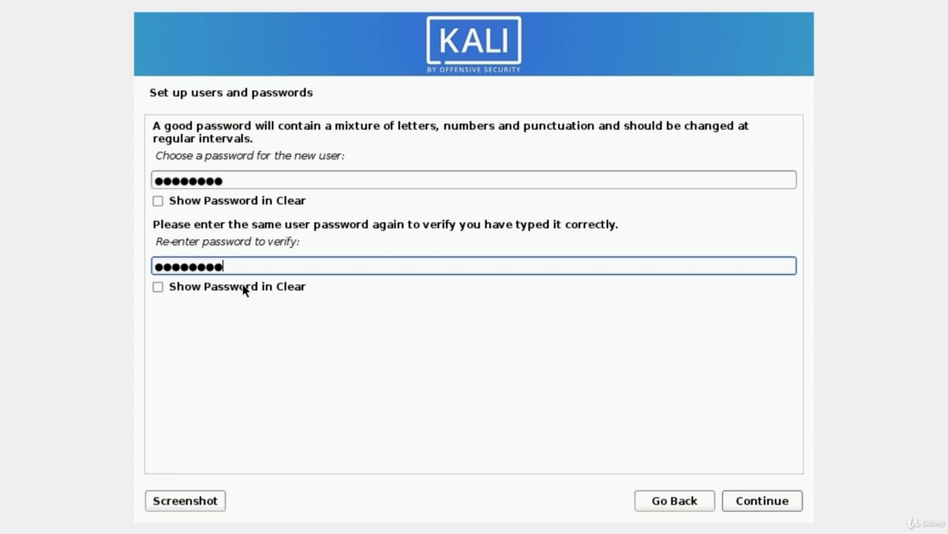
# Step: Submit the password, keep the Eastern time zone, and choose 'Guided - use entire disk'
pyautogui.click(761, 503)
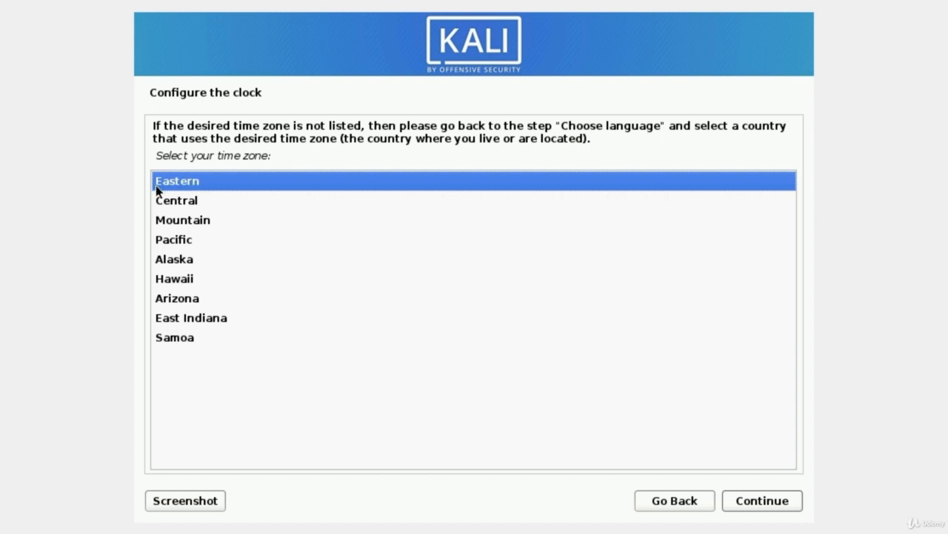
pyautogui.click(765, 507)
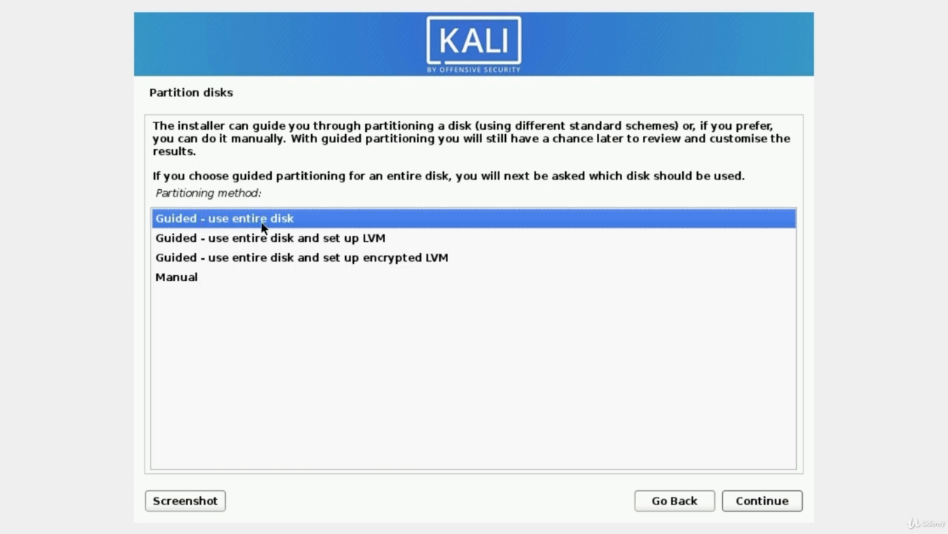
pyautogui.click(750, 507)
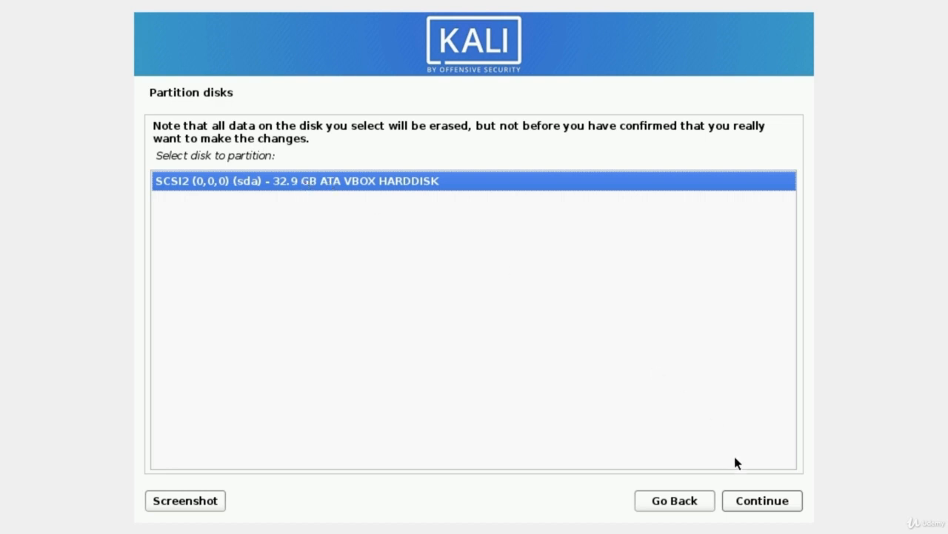
# Step: Partition the 32.9 GB VBOX HARDDISK using 'All files in one partition'
pyautogui.click(747, 501)
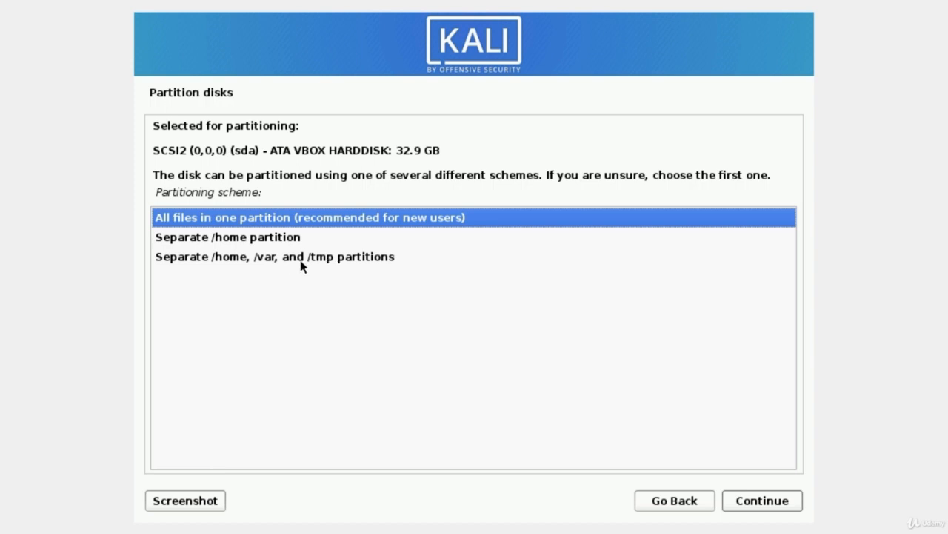
pyautogui.click(185, 220)
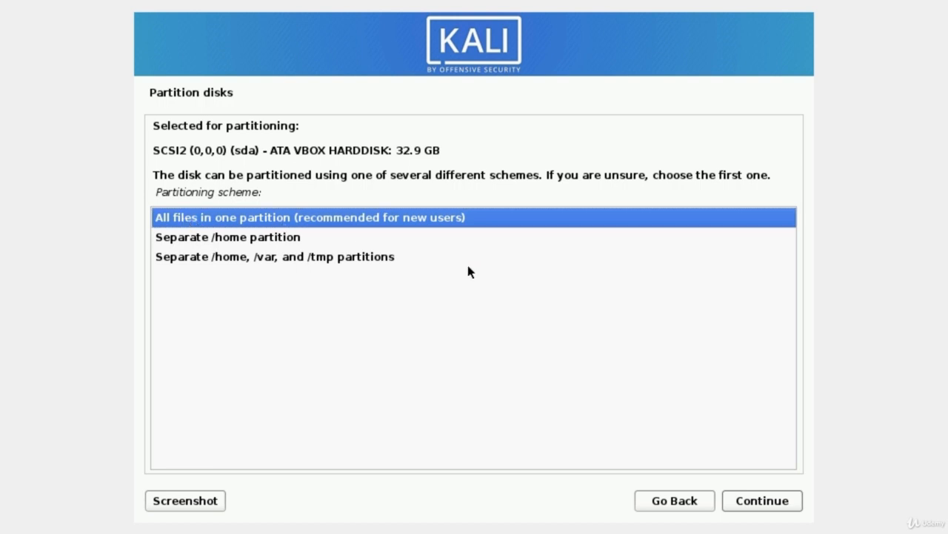
pyautogui.click(766, 506)
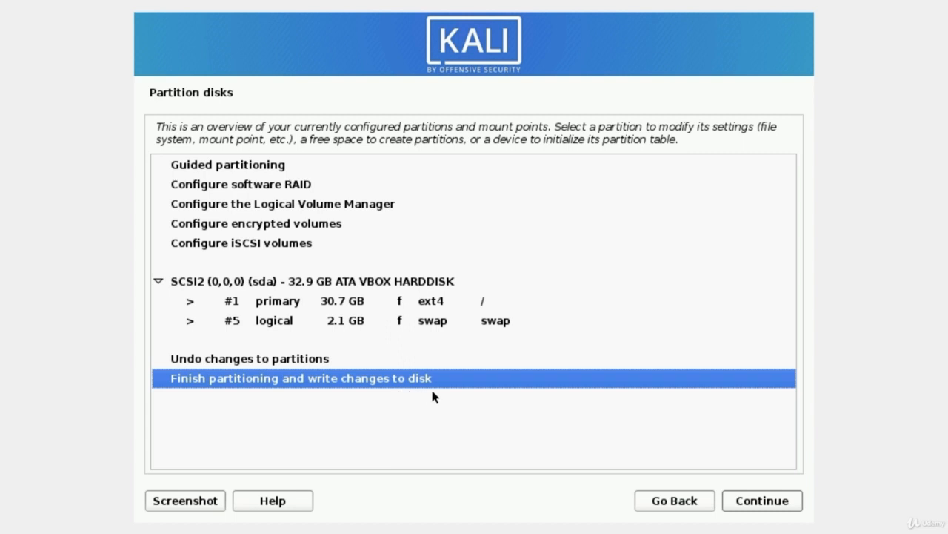
# Step: Finish partitioning and answer Yes to write the ext4 and swap partitions to disk
pyautogui.click(758, 510)
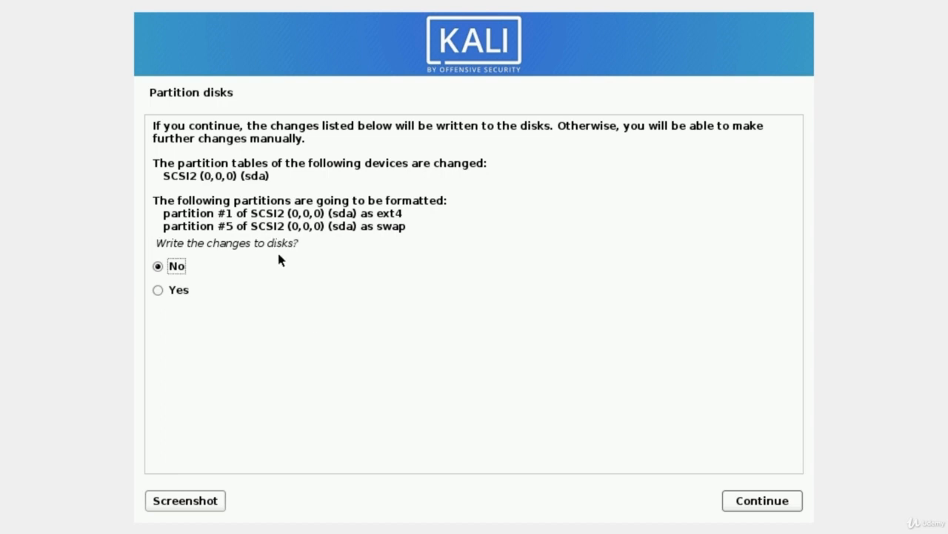
pyautogui.click(159, 291)
pyautogui.click(753, 507)
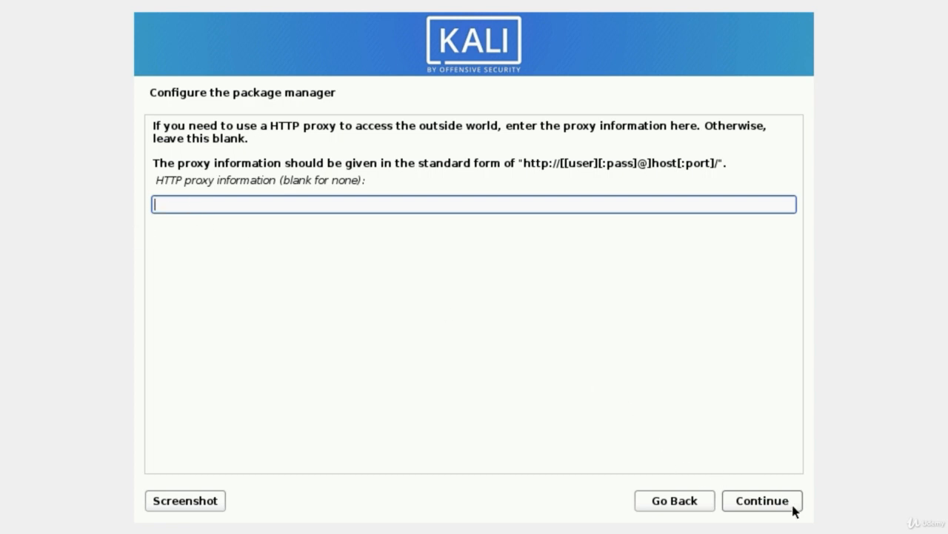
# Step: Skip the HTTP proxy and add the large tool collection to Xfce, top10 and default
pyautogui.click(769, 505)
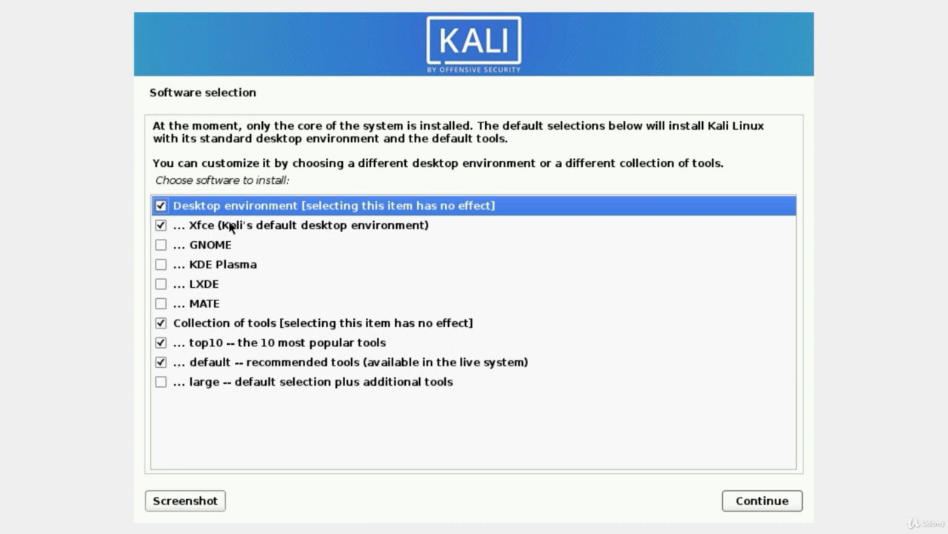
pyautogui.click(160, 381)
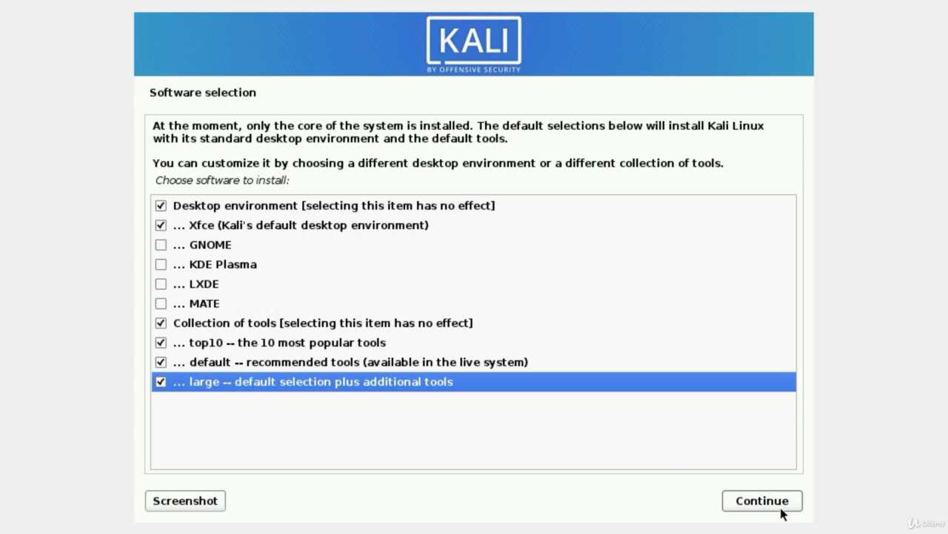
# Step: Confirm the software selection so the installer starts retrieving the 2448 package files
pyautogui.click(746, 504)
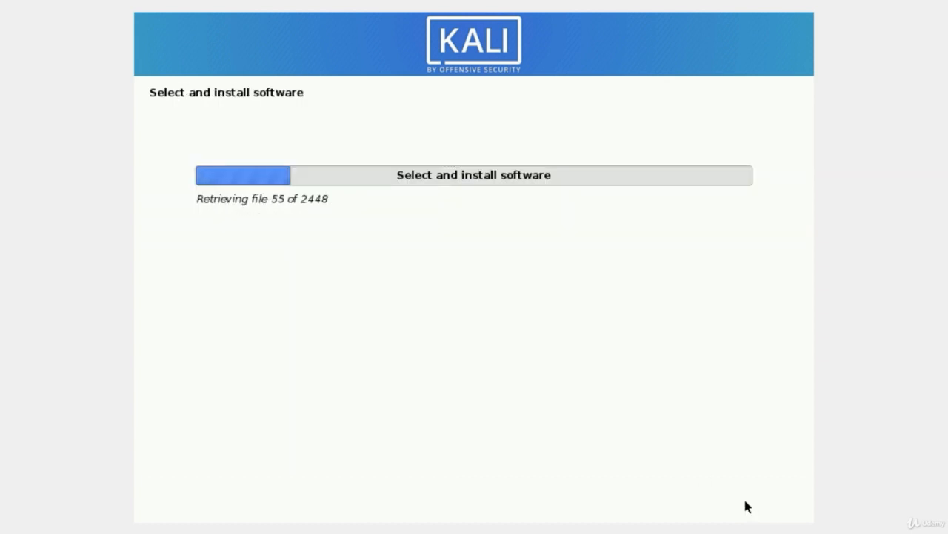